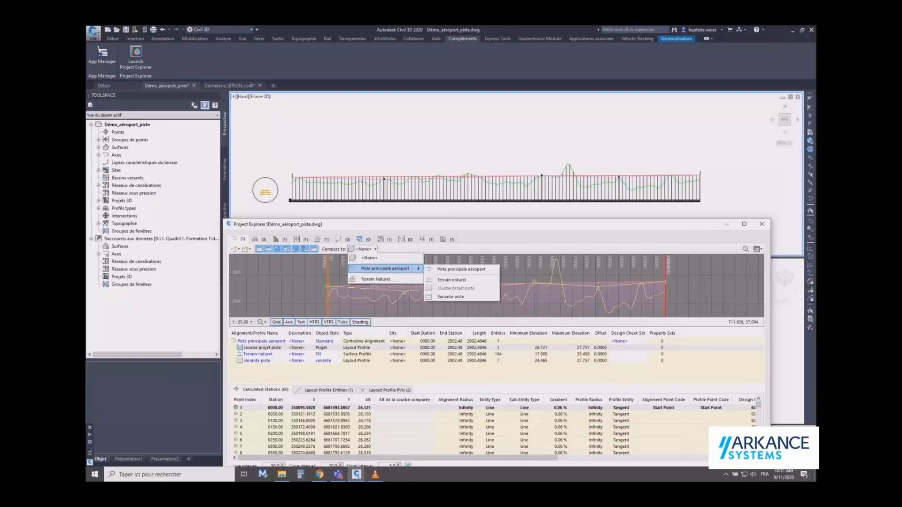
# Compare the courbe projet piste profile with Variante piste and inspect the calculated stations up to 0150.00 along the profile
pyautogui.click(450, 296)
pyautogui.moveTo(386, 224); pyautogui.dragTo(410, 107)
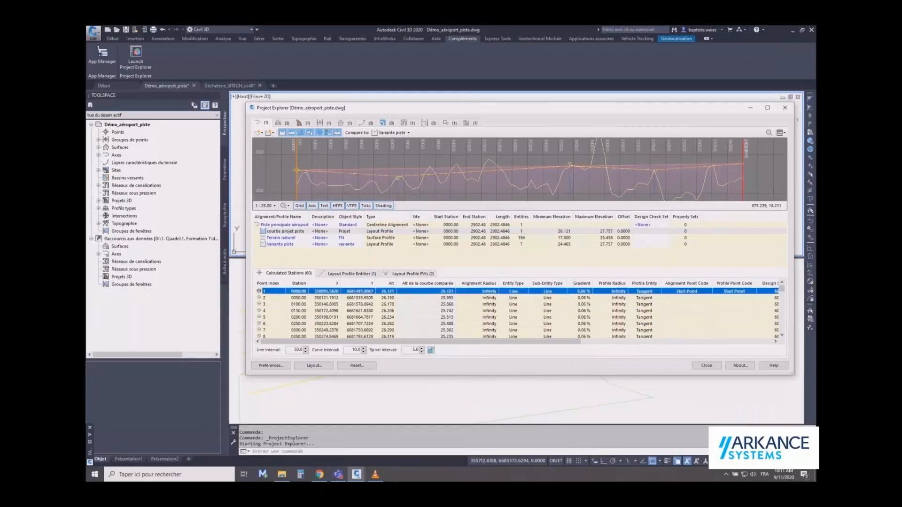
pyautogui.click(267, 299)
pyautogui.click(268, 304)
pyautogui.click(299, 309)
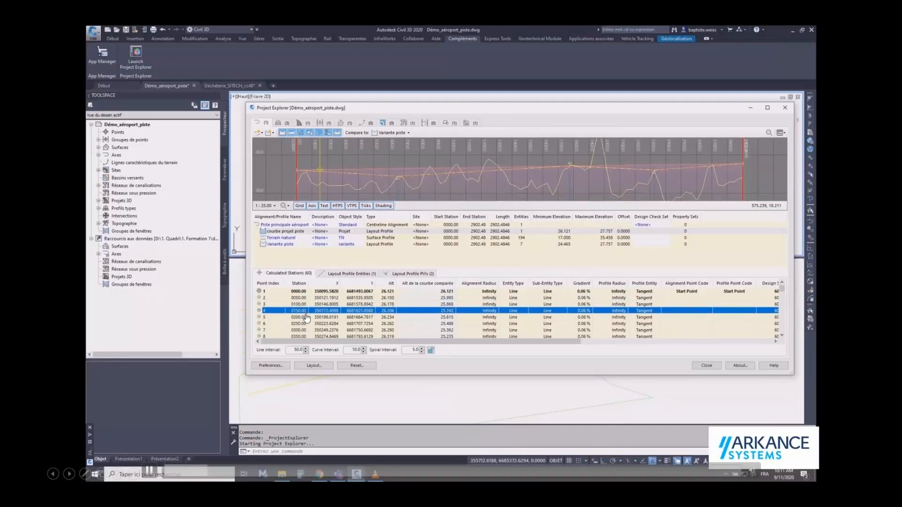
pyautogui.scroll(2, 322, 176)
pyautogui.moveTo(309, 170); pyautogui.dragTo(387, 179, button='middle')
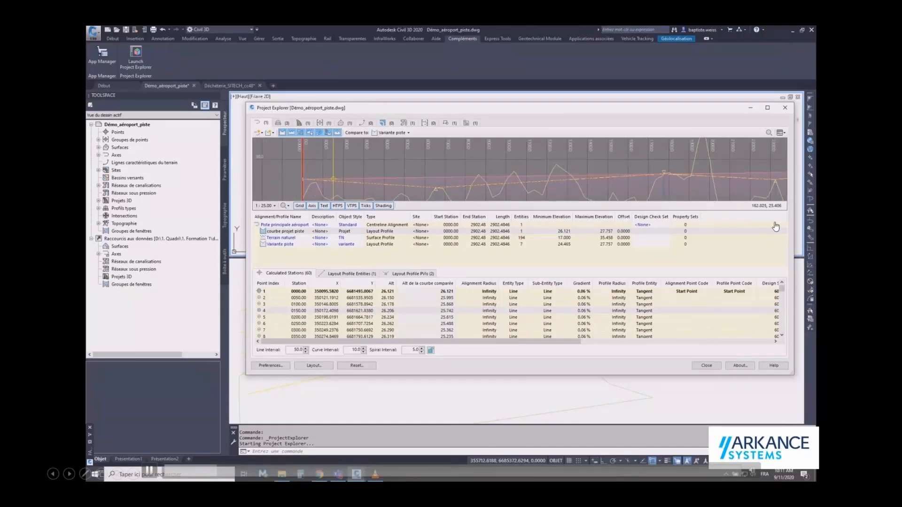
# Load the layout style "gabarit Arkance project Explorer.xmpt" in the layout options and apply it to the station table
pyautogui.press('ctrl')
pyautogui.press('ctrl')
pyautogui.moveTo(423, 342); pyautogui.dragTo(533, 341)
pyautogui.moveTo(525, 156); pyautogui.dragTo(412, 290)
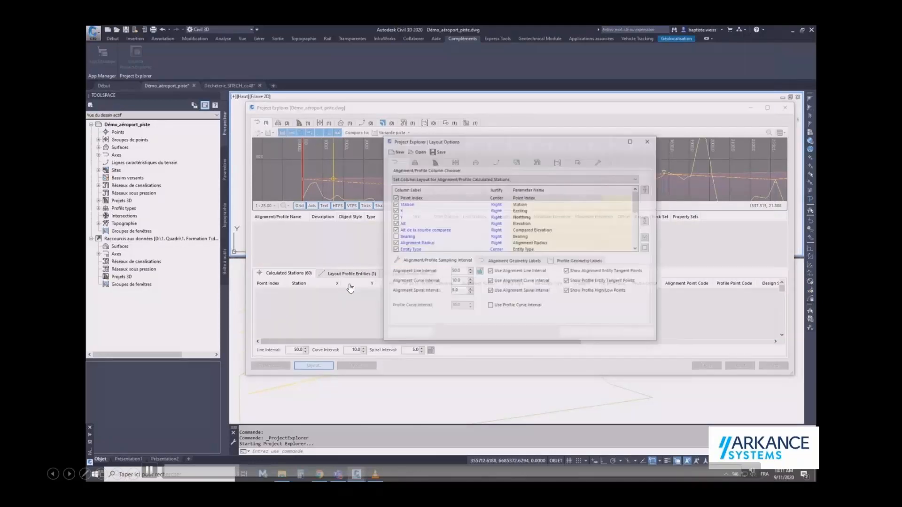
pyautogui.click(419, 151)
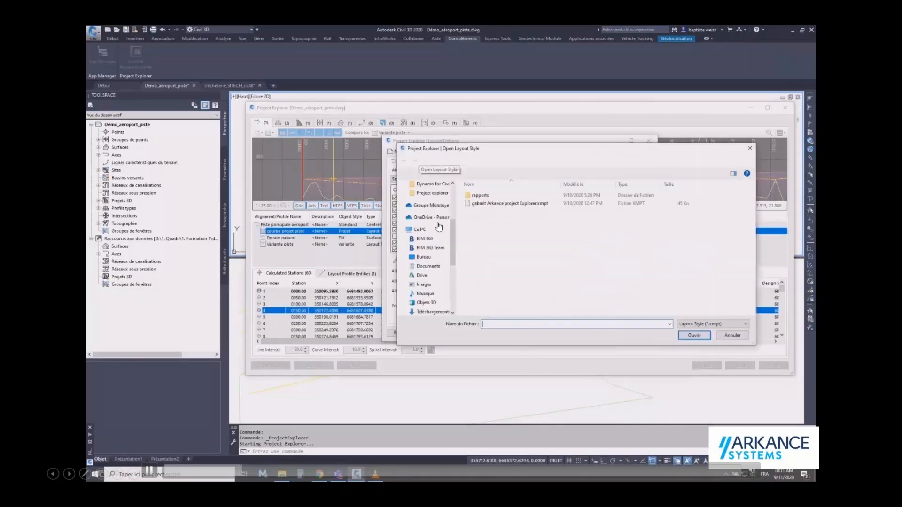
pyautogui.doubleClick(500, 205)
pyautogui.click(575, 332)
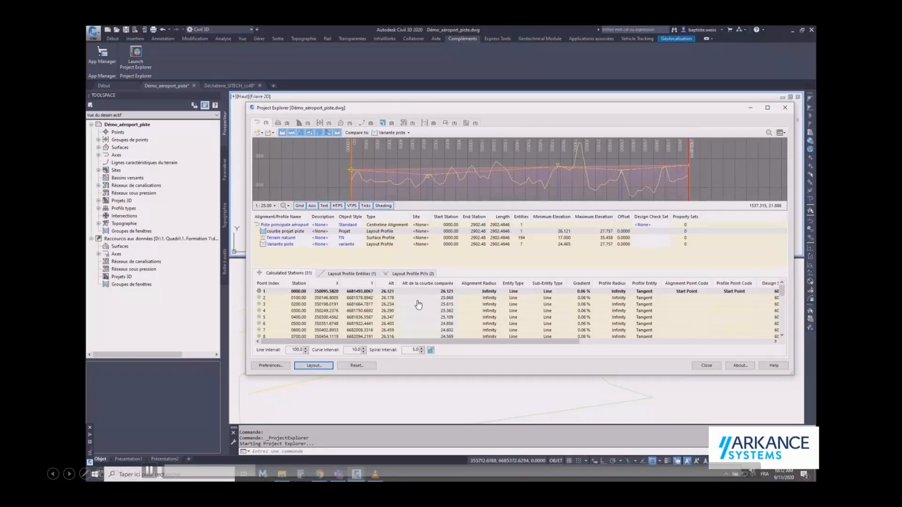
# Set the line interval of the calculated stations to 200
pyautogui.click(285, 275)
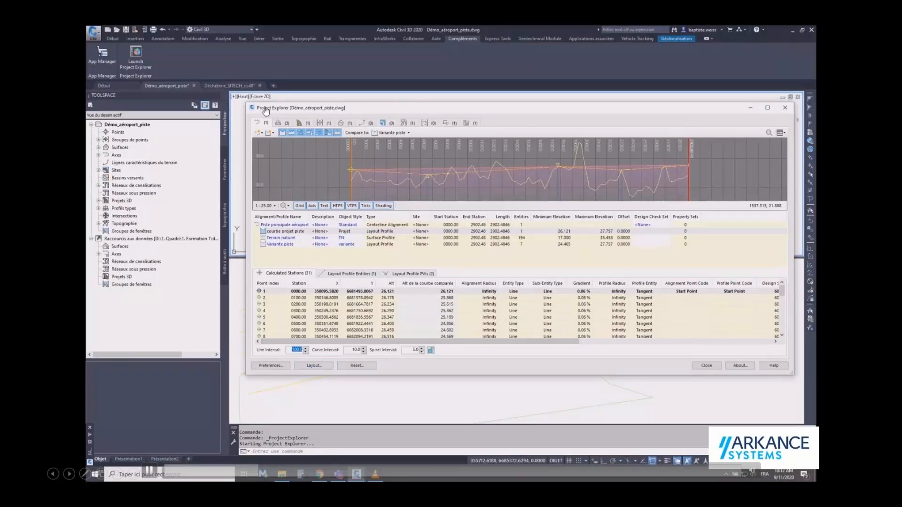
pyautogui.write('200')
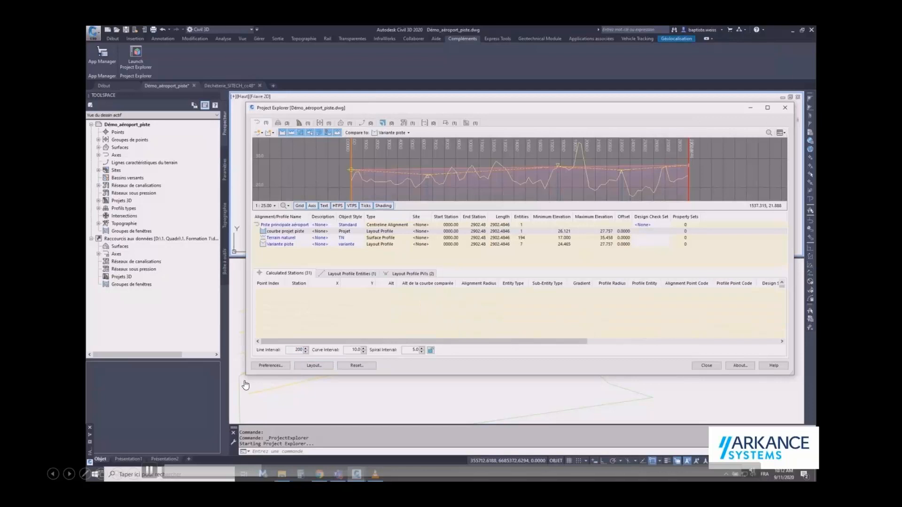
pyautogui.click(275, 307)
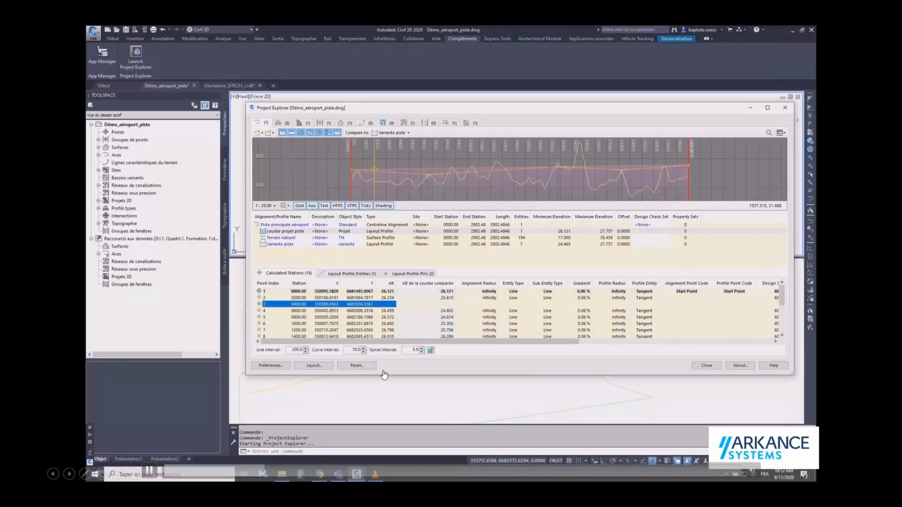
# Highlight single stations and ranges between 0000.00 and 1200.00 on the profile, and open the choice of comparison profiles
pyautogui.press('Down')
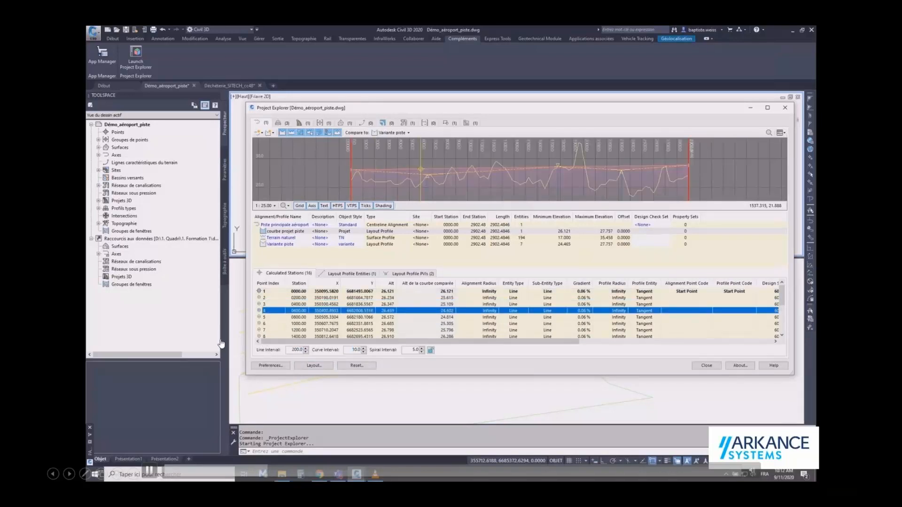
pyautogui.hotkey('shift', 'Home')
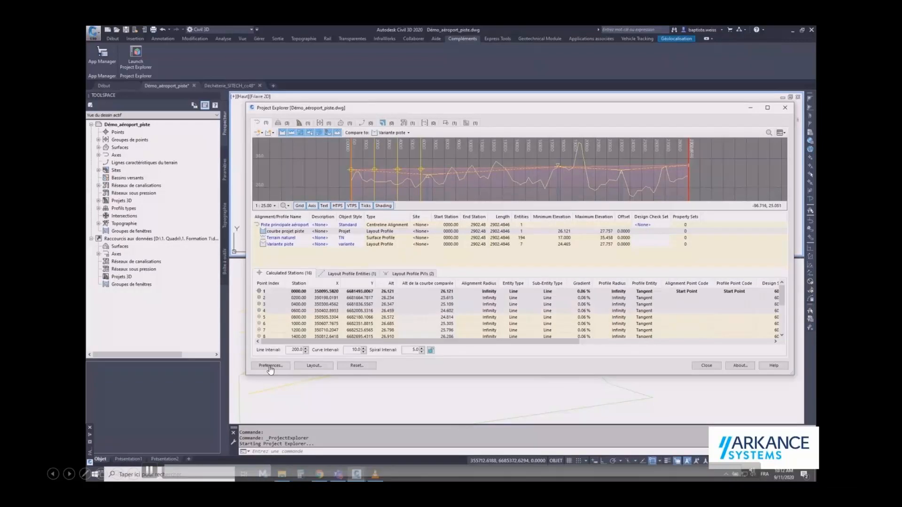
pyautogui.hotkey('shift', 'pagedown')
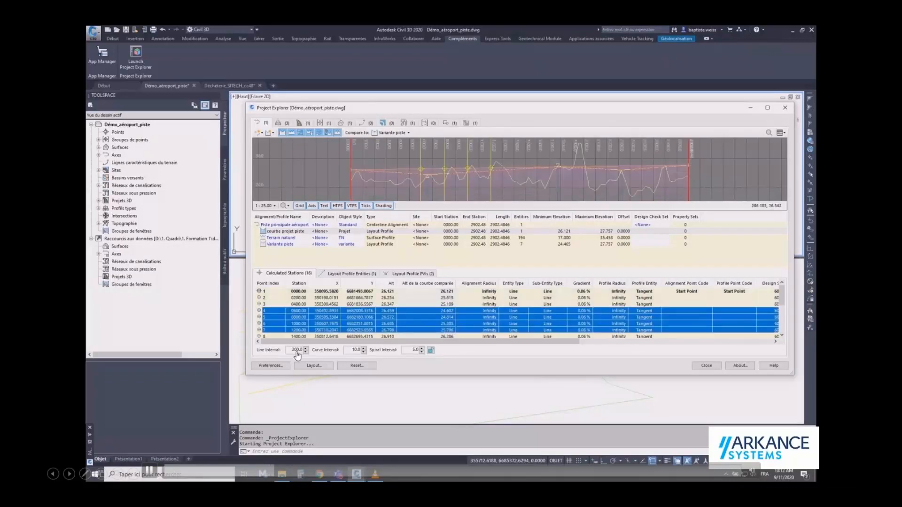
pyautogui.click(426, 173)
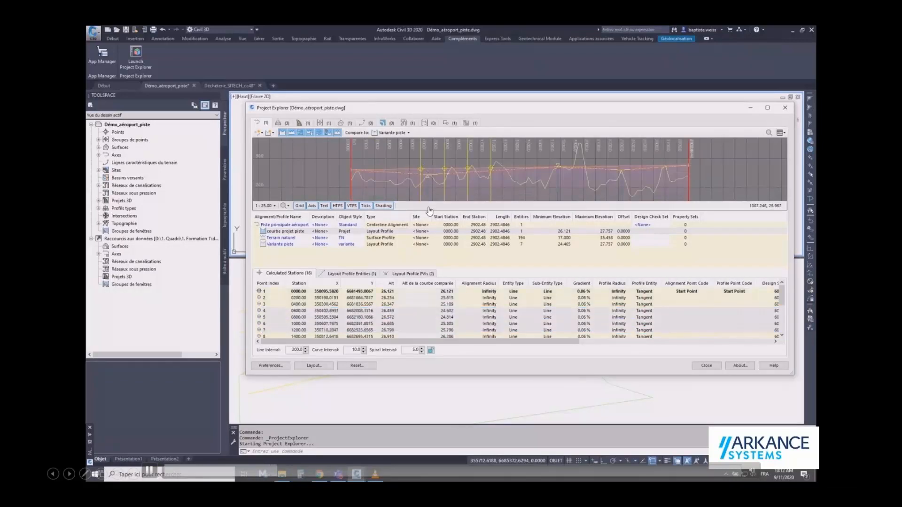
pyautogui.click(299, 292)
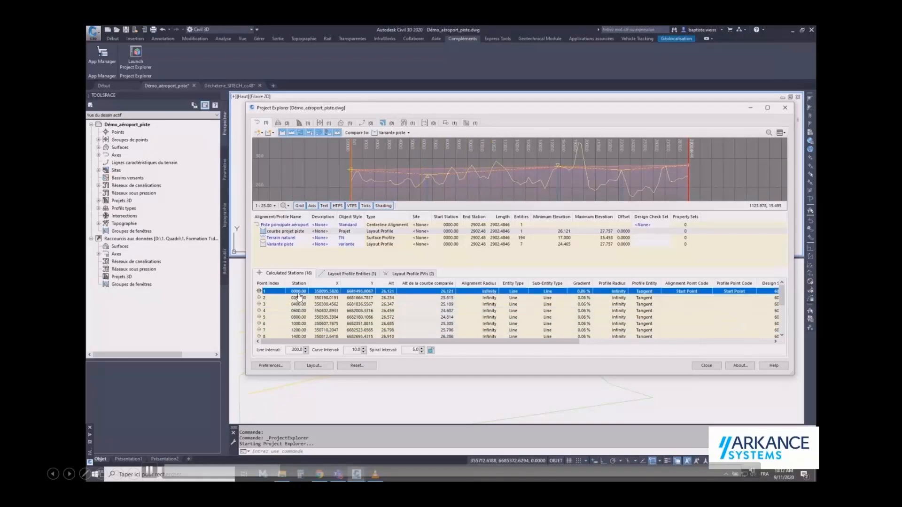
pyautogui.click(392, 133)
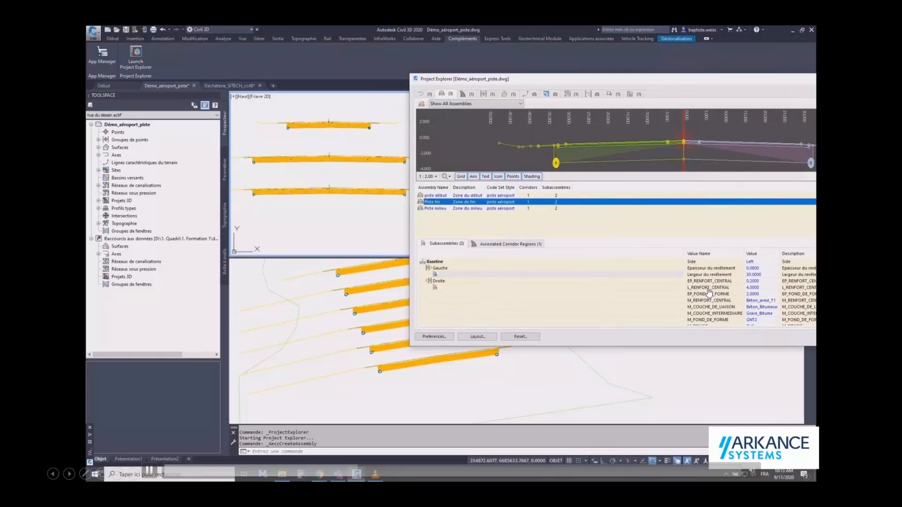
# Set the Largeur du revêtement of both the Gauche and Droite subassemblies in the Piste fin assembly to 50
pyautogui.doubleClick(611, 274)
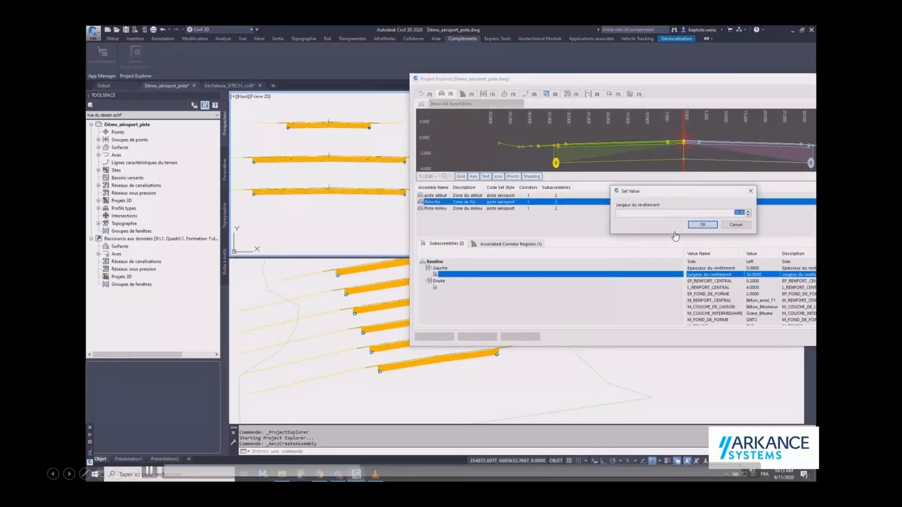
pyautogui.write('50')
pyautogui.press('Return')
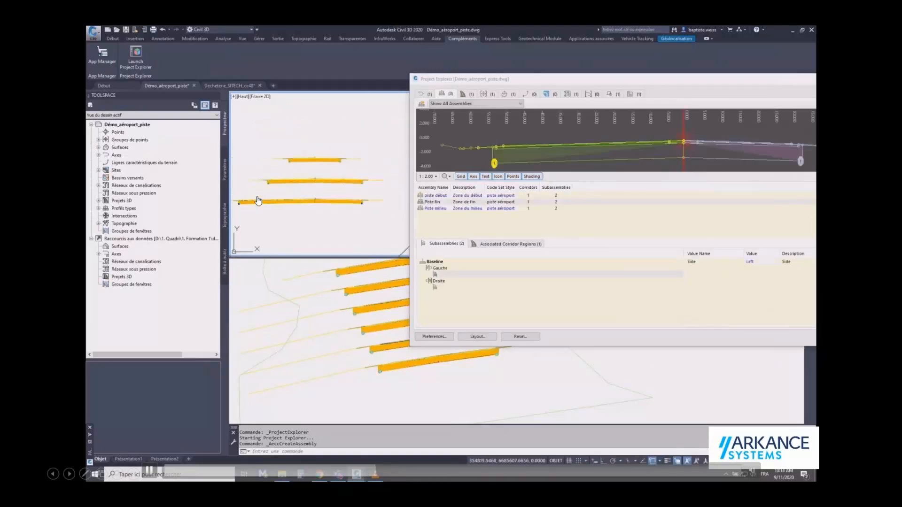
pyautogui.click(435, 287)
pyautogui.doubleClick(754, 275)
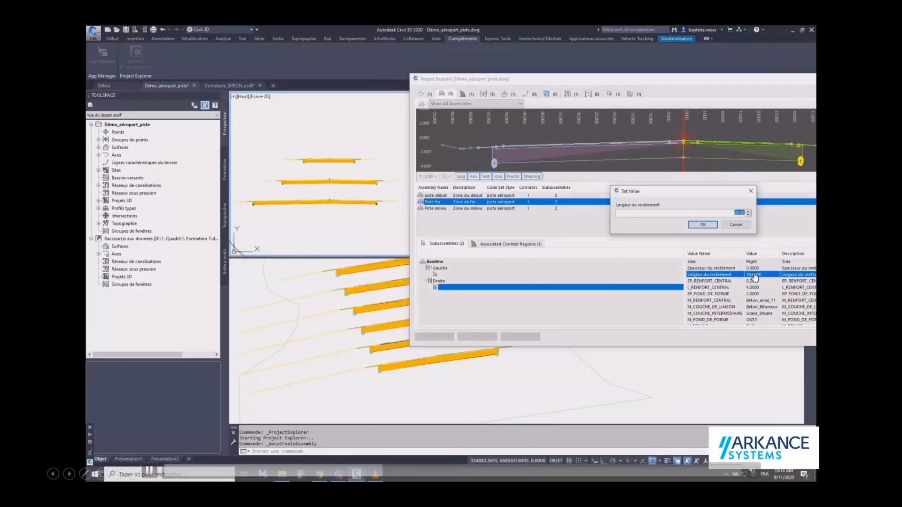
pyautogui.write('50')
pyautogui.press('Return')
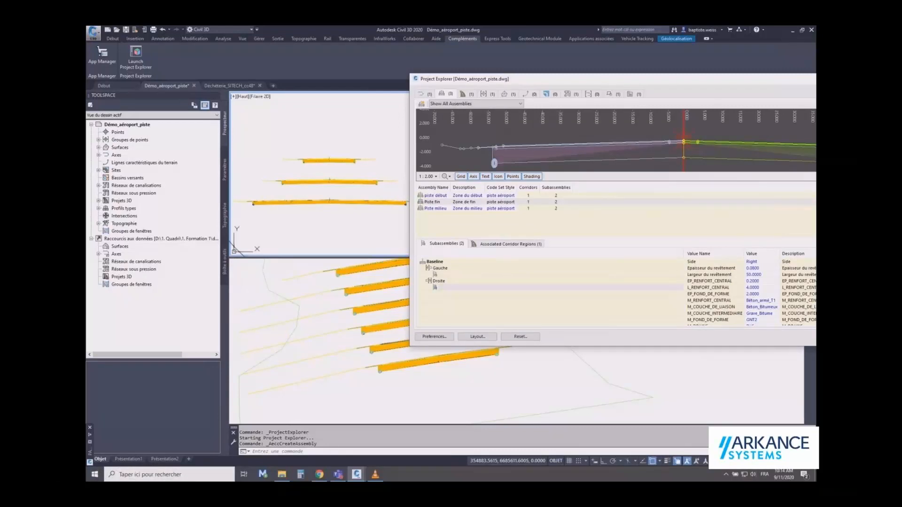
# Open the M_FOND_DE_FORME material of Piste fin's Droite subassembly for editing
pyautogui.scroll(-1, 752, 301)
pyautogui.click(751, 300)
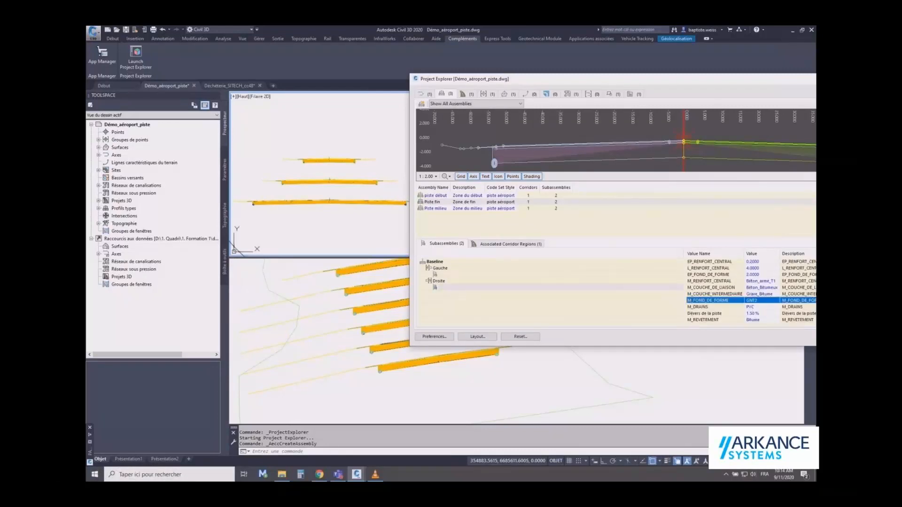
pyautogui.doubleClick(751, 300)
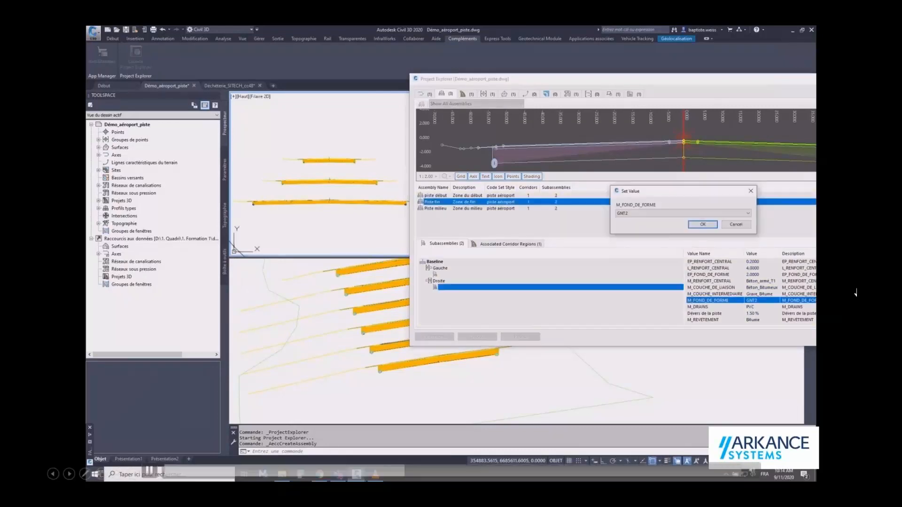
pyautogui.click(149, 470)
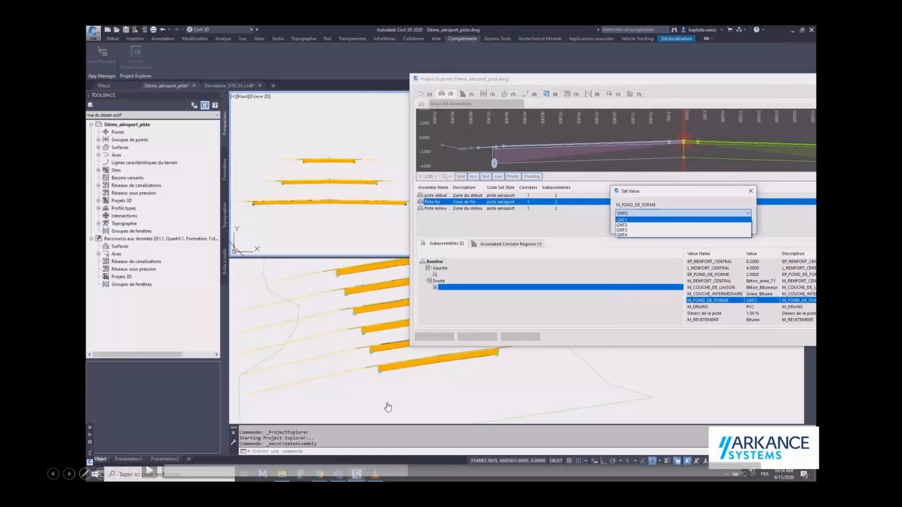
pyautogui.click(147, 472)
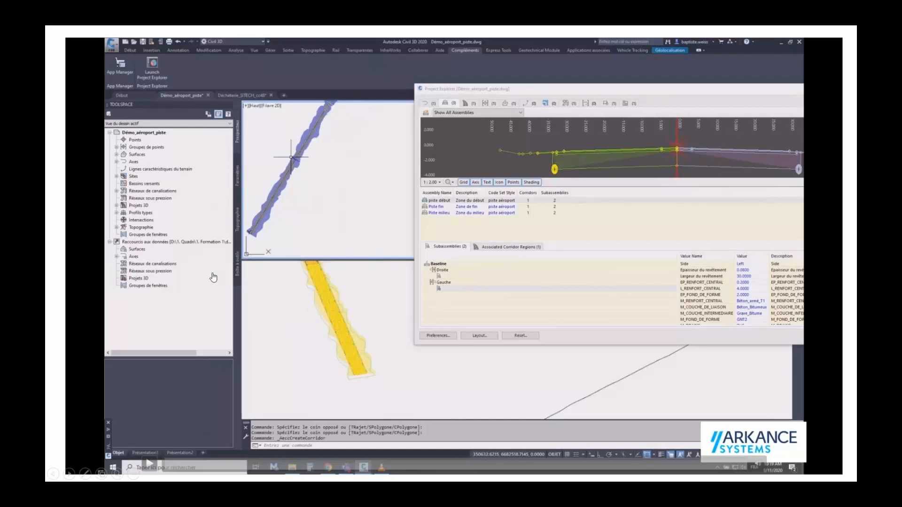
pyautogui.press('Right')
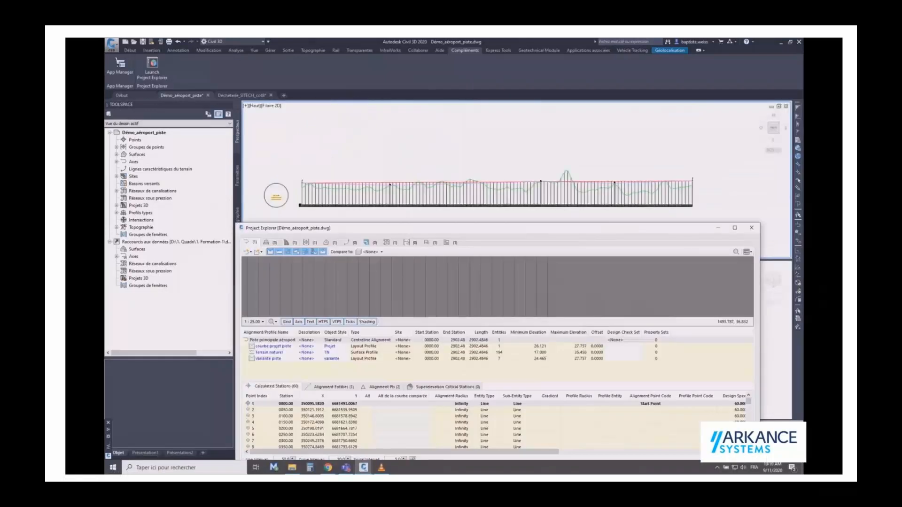
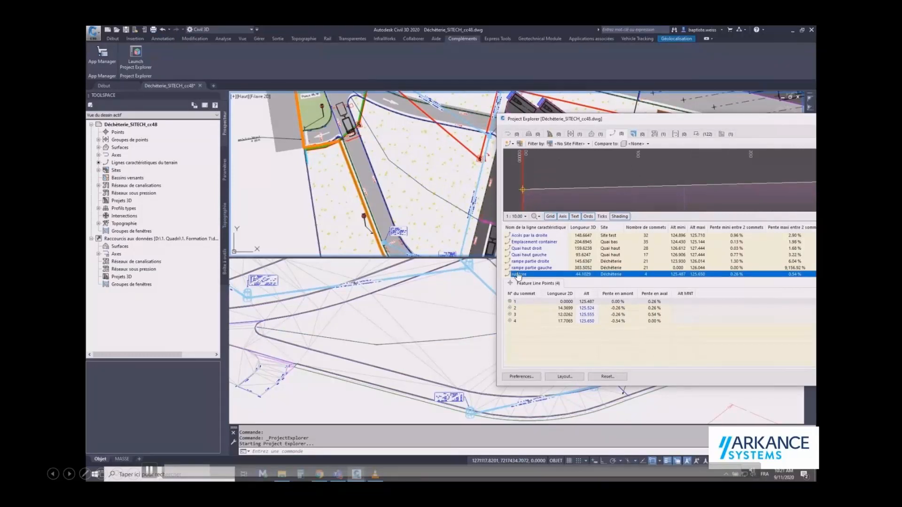
# Compare the rupture feature line with the Déchèterie surface, moving Project Explorer aside to keep the drawing in sight
pyautogui.moveTo(519, 119); pyautogui.dragTo(326, 151)
pyautogui.click(441, 176)
pyautogui.click(445, 193)
pyautogui.scroll(-4, 444, 188)
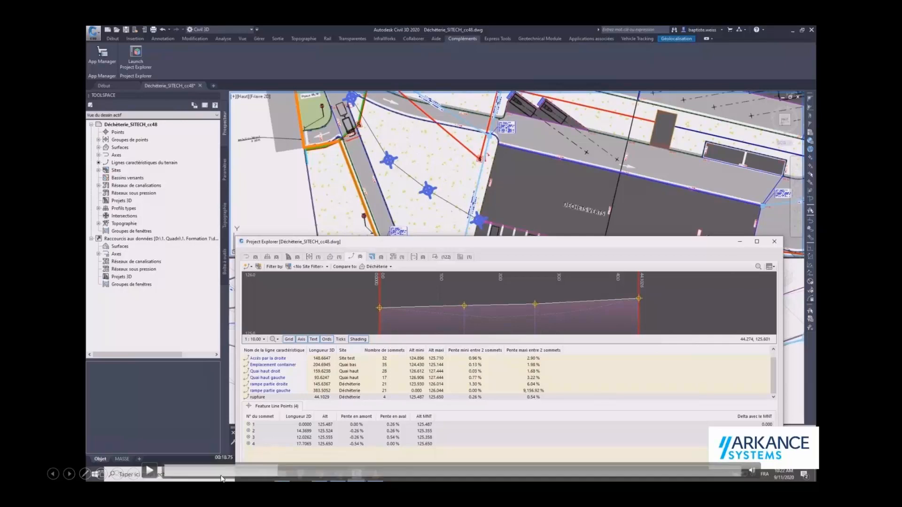
pyautogui.click(148, 470)
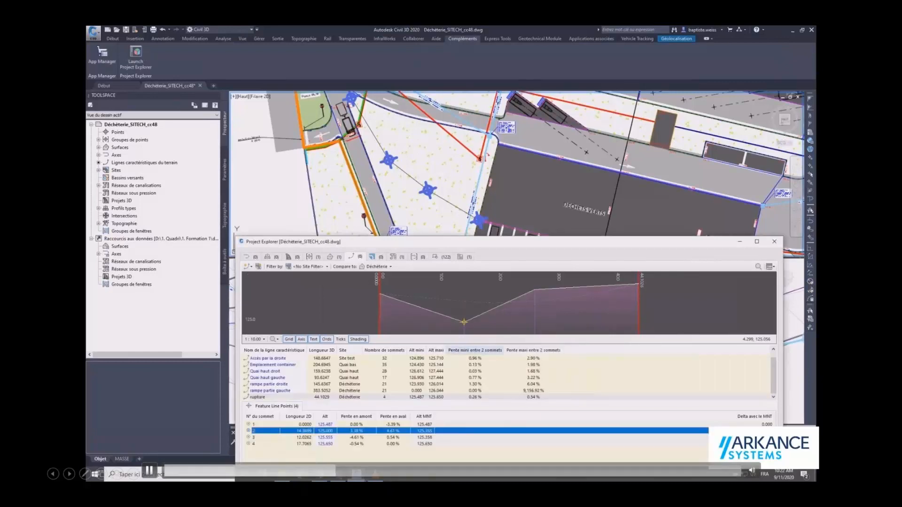
pyautogui.click(420, 470)
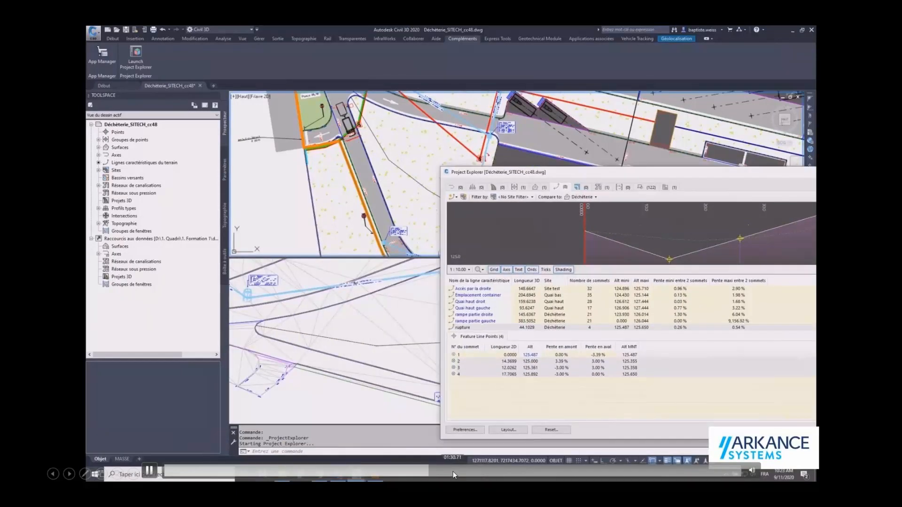
pyautogui.click(454, 471)
pyautogui.click(520, 470)
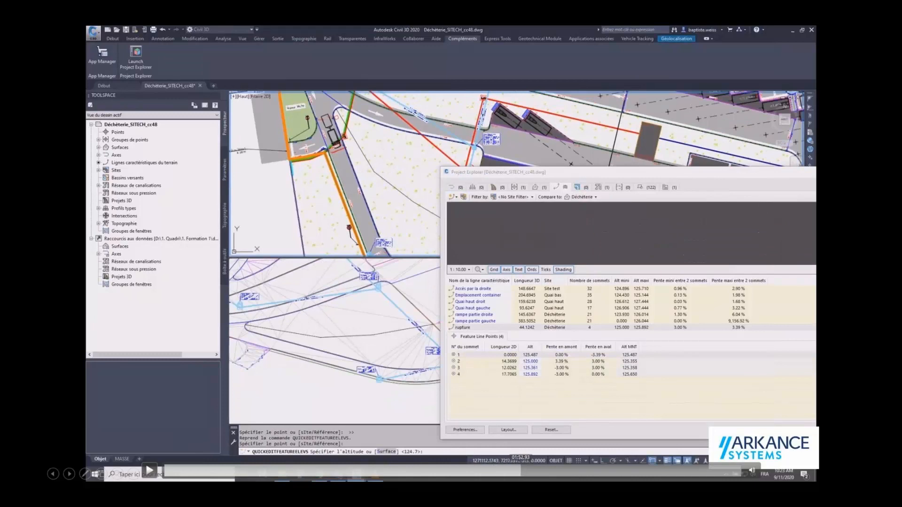
pyautogui.click(551, 472)
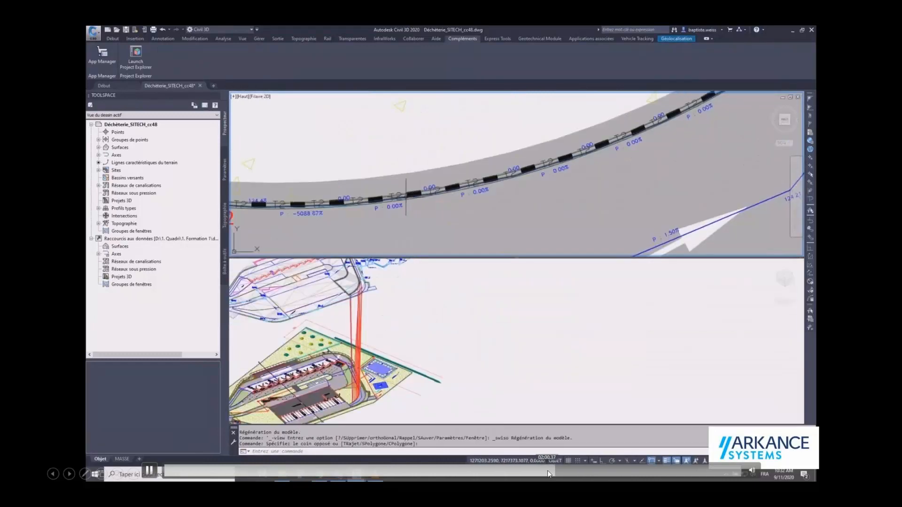
pyautogui.click(505, 470)
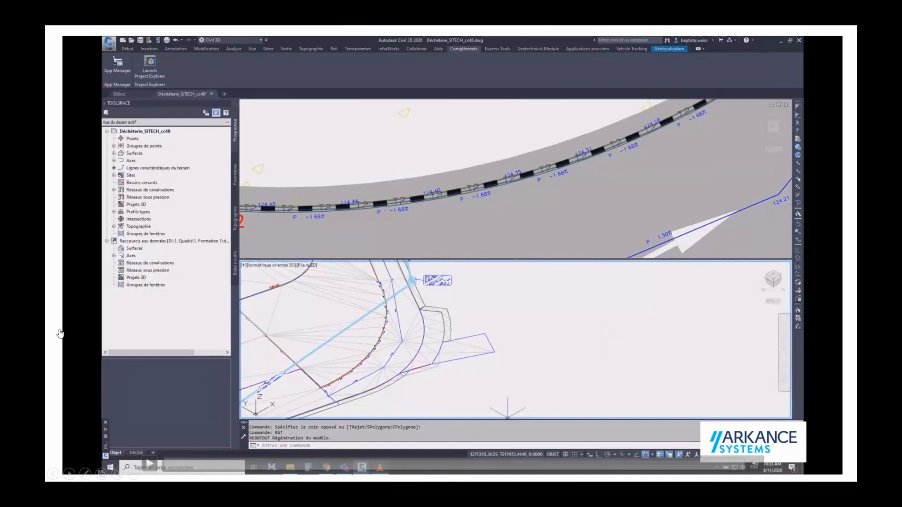
pyautogui.click(61, 334)
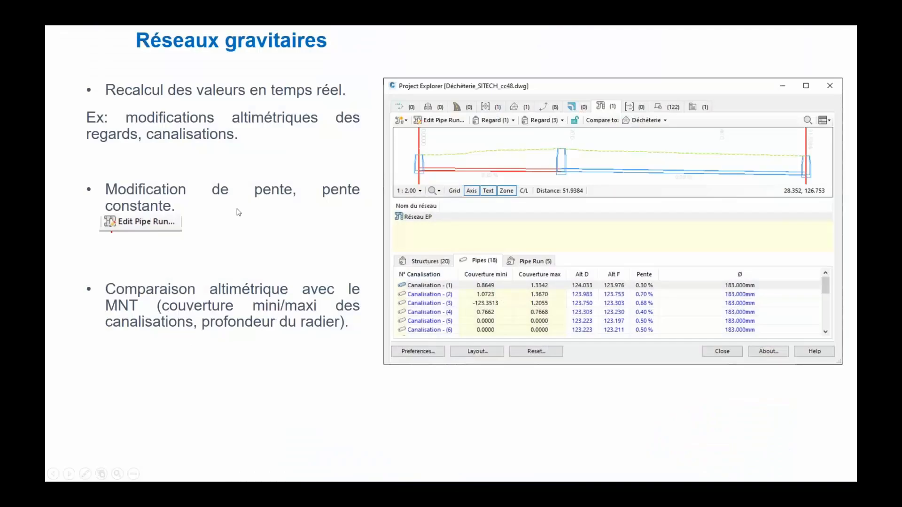
pyautogui.click(259, 284)
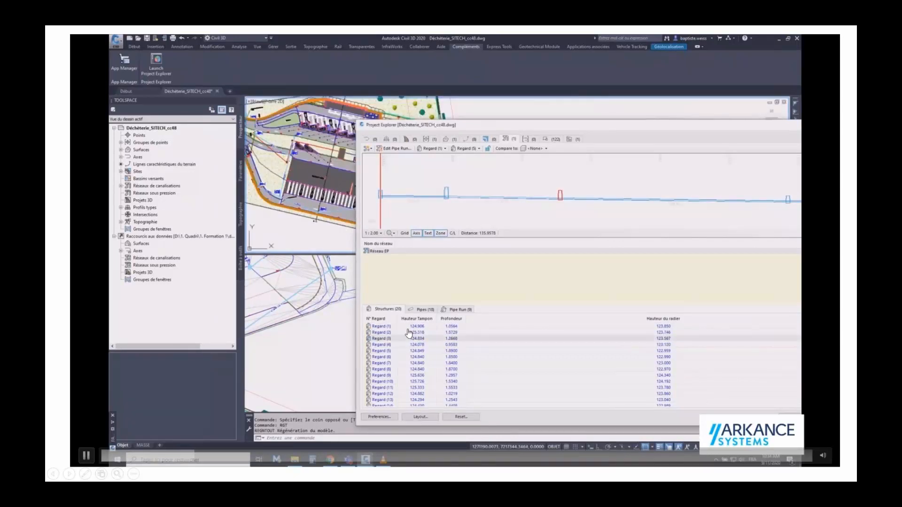
# Edit the Hauteur Tampon of Regard (3) in the Réseau EP network and inspect the result up close
pyautogui.doubleClick(416, 339)
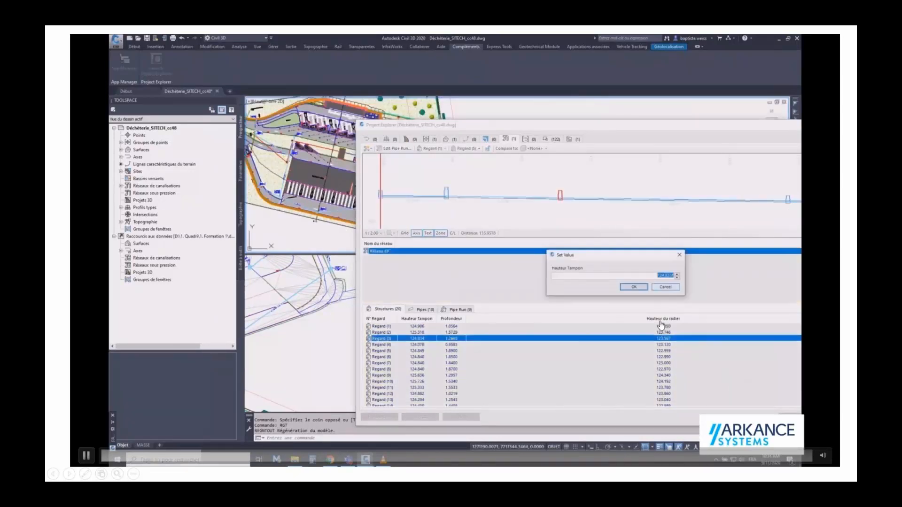
pyautogui.click(631, 288)
pyautogui.scroll(5, 407, 236)
pyautogui.scroll(3, 419, 230)
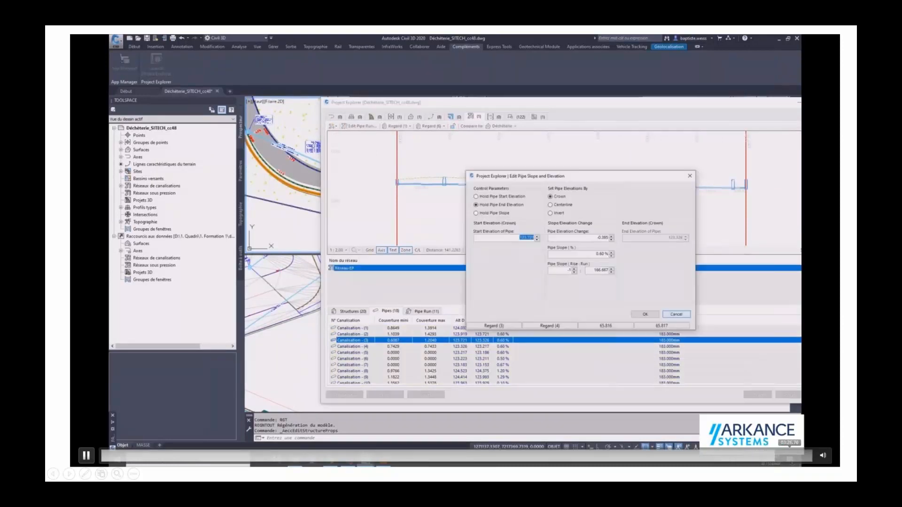
# Advance the slideshow through the "Les rapports" slide to the report demonstration video and start its playback
pyautogui.click(48, 238)
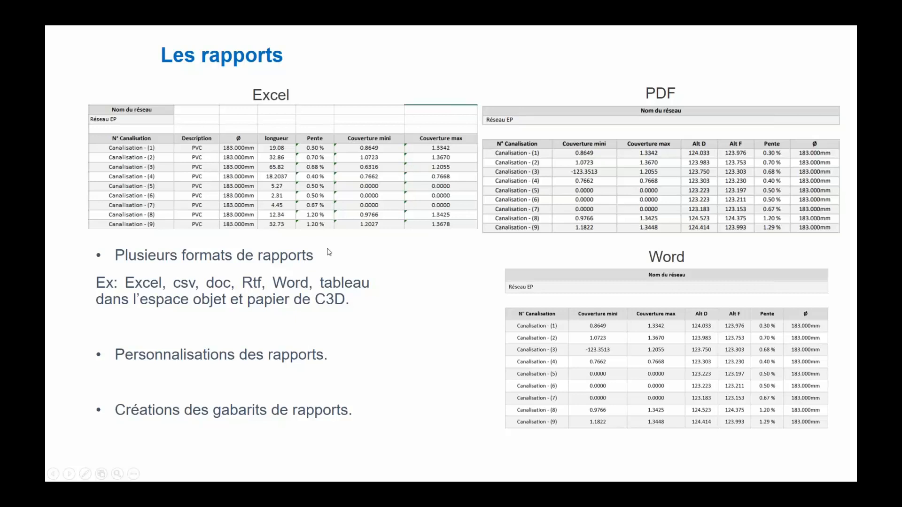
pyautogui.click(351, 326)
pyautogui.click(91, 455)
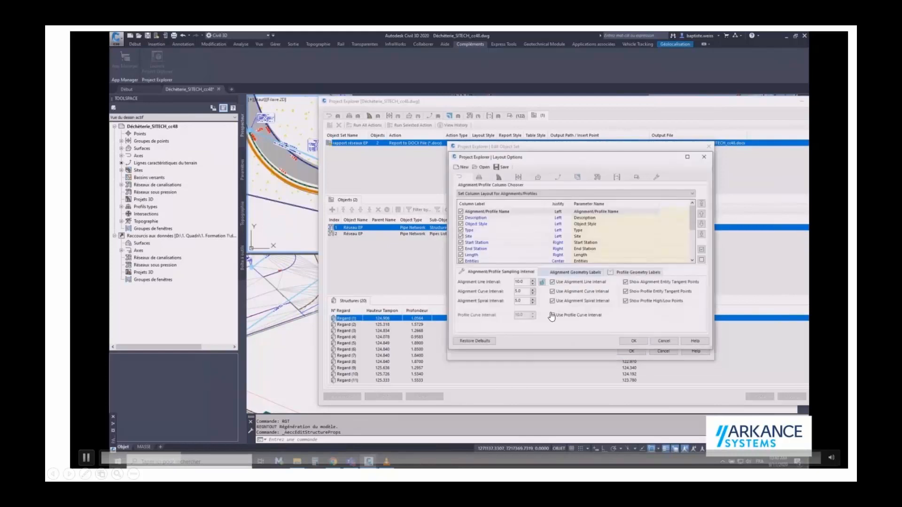
# Pause and resume the embedded report video around the layout style selection and the total of the pipe lengths in Excel
pyautogui.press('space')
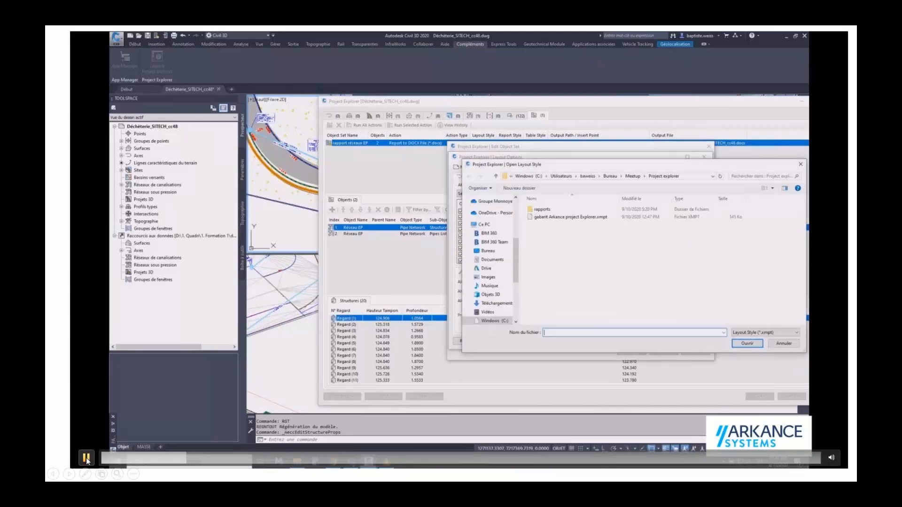
pyautogui.click(86, 458)
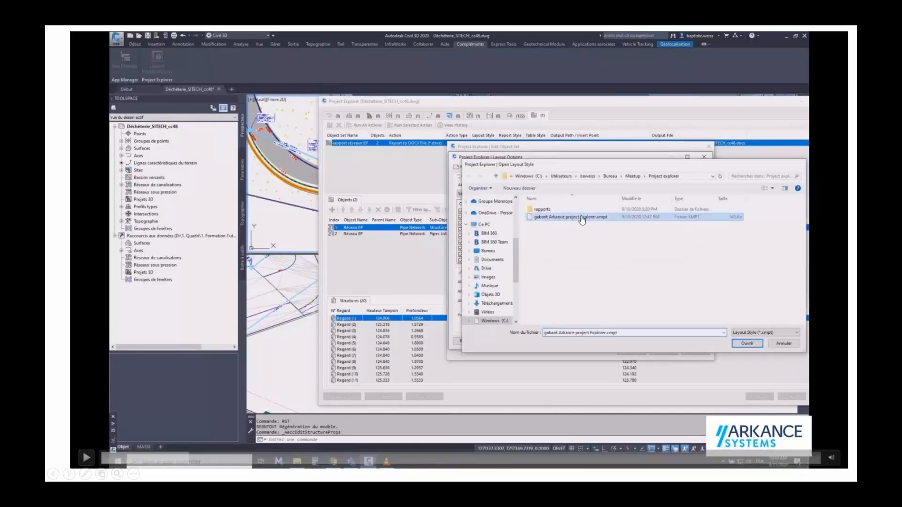
pyautogui.moveTo(85, 465)
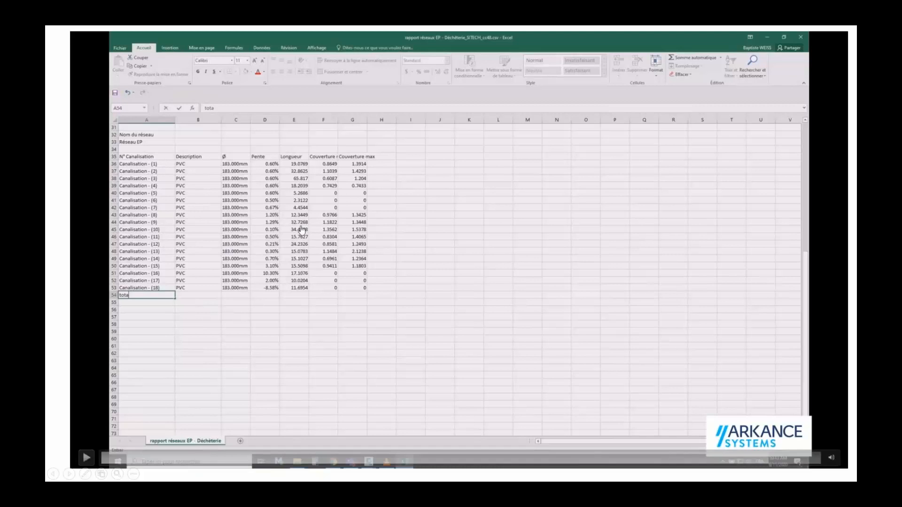
pyautogui.click(86, 459)
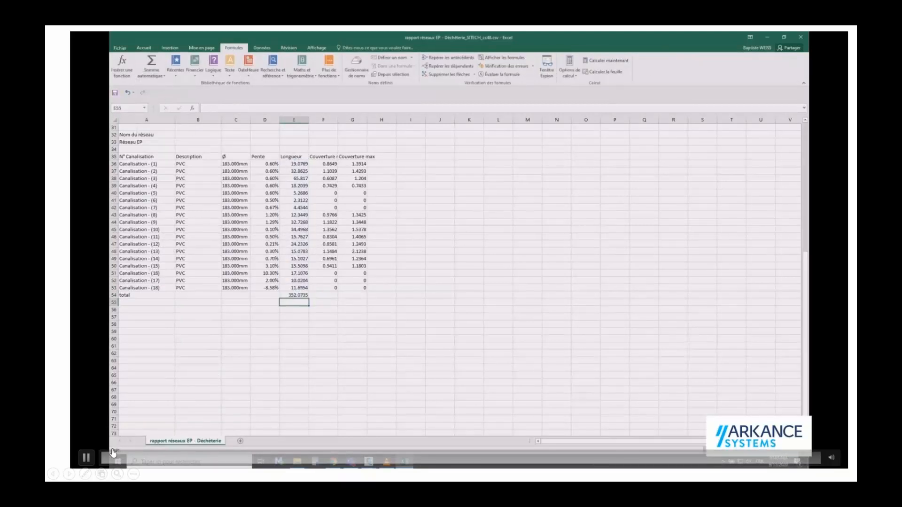
pyautogui.click(85, 459)
pyautogui.click(86, 458)
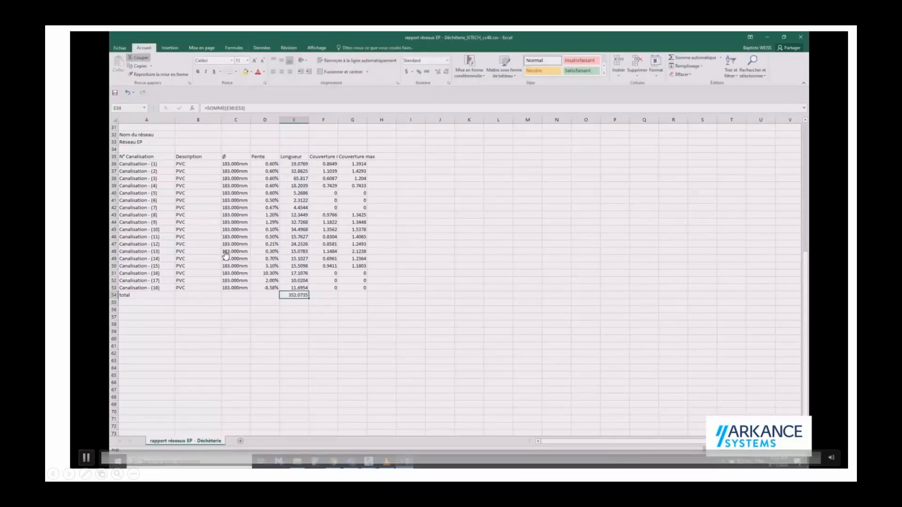